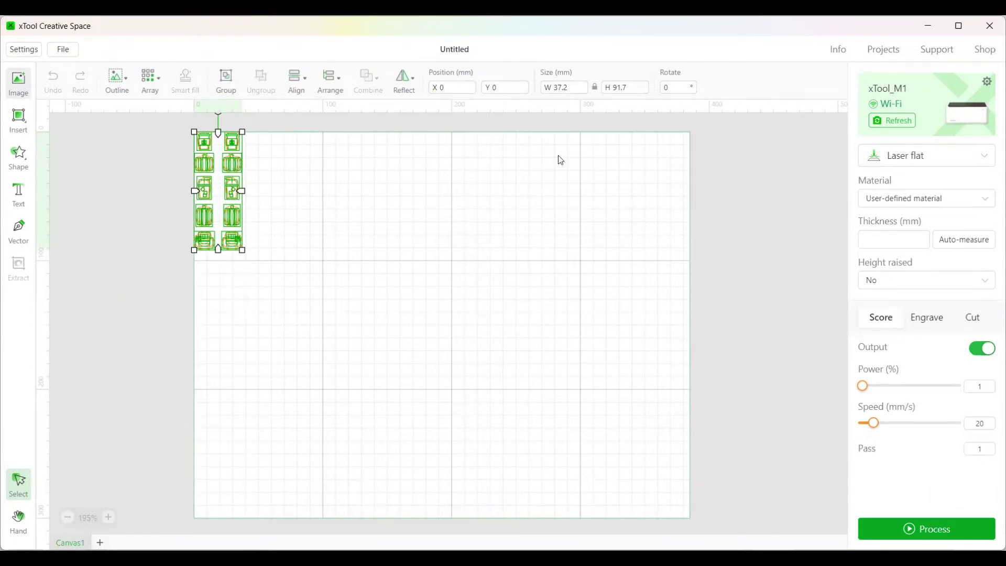
- Enlarge the imported cup and pumpkin designs to about 111 mm wide and centre them horizontally on the canvas
{"action": "left_click", "coordinate": [567, 87]}
{"action": "left_click_drag", "start_coordinate": [242, 249], "coordinate": [331, 323]}
{"action": "left_click_drag", "start_coordinate": [253, 308], "coordinate": [488, 318]}
{"action": "left_click", "coordinate": [574, 328]}
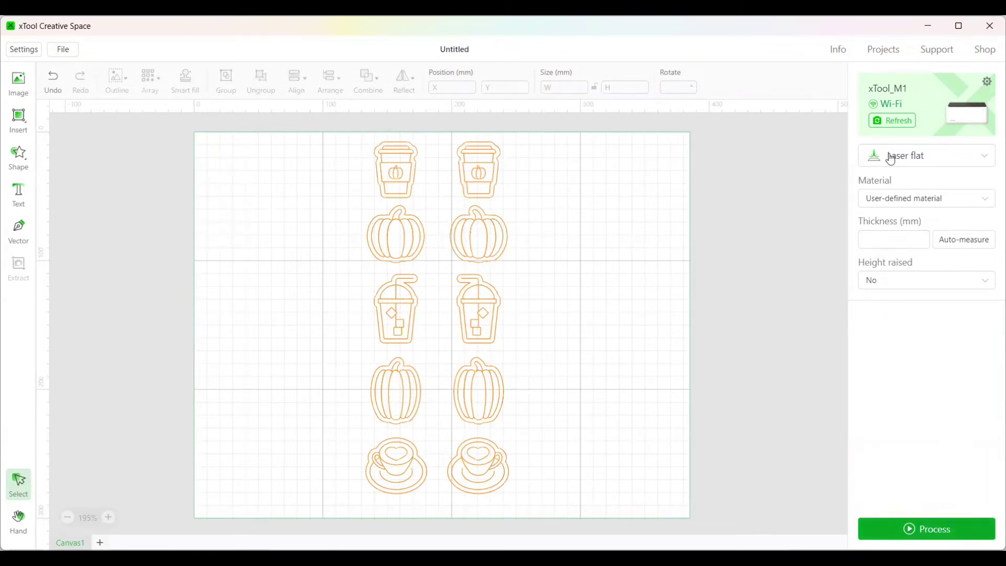
- Refresh the camera background, then set the material thickness to 2.8 mm and the height raised to Triangular prism
{"action": "left_click", "coordinate": [894, 122]}
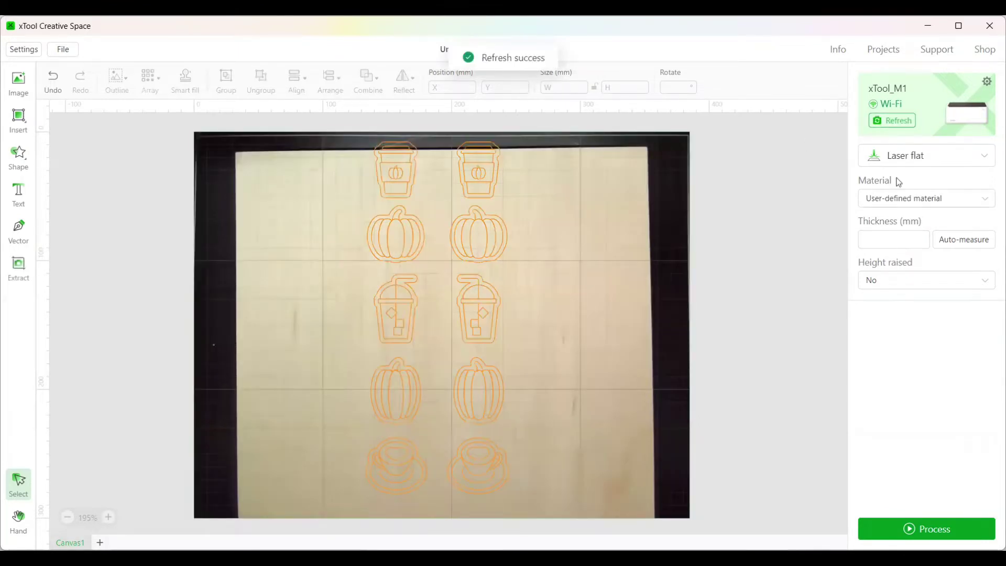
{"action": "left_click", "coordinate": [879, 240]}
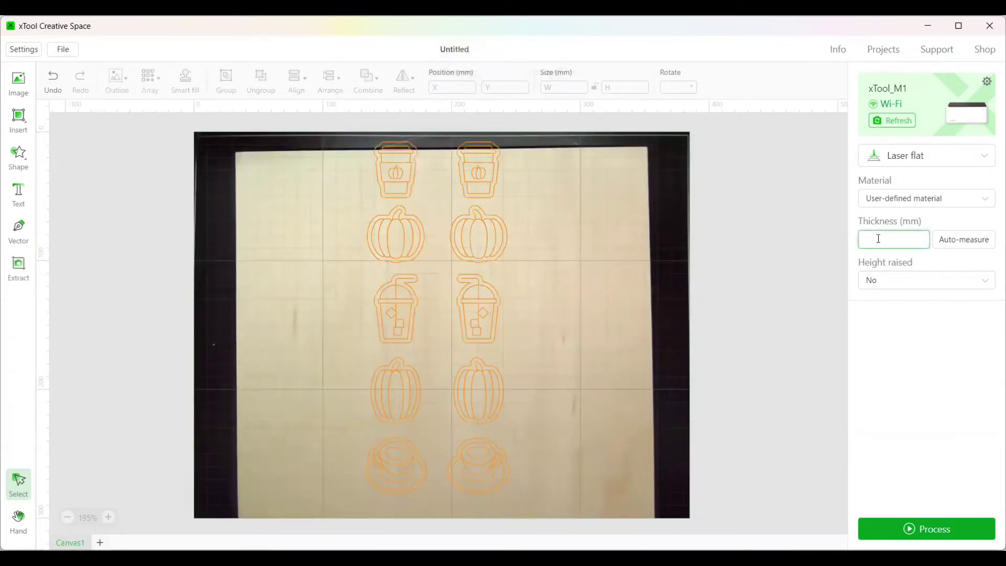
{"action": "left_click", "coordinate": [890, 287]}
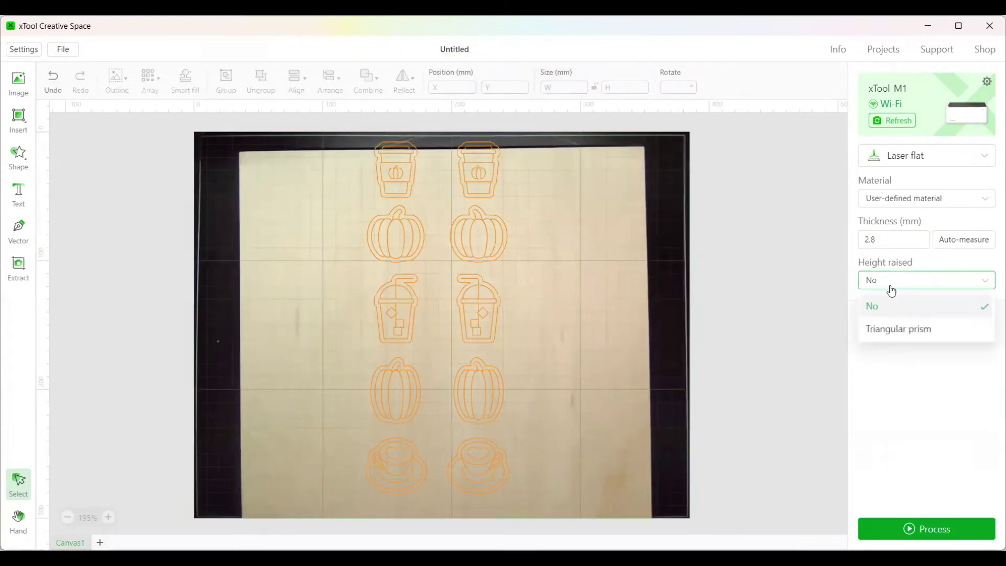
{"action": "left_click", "coordinate": [890, 328]}
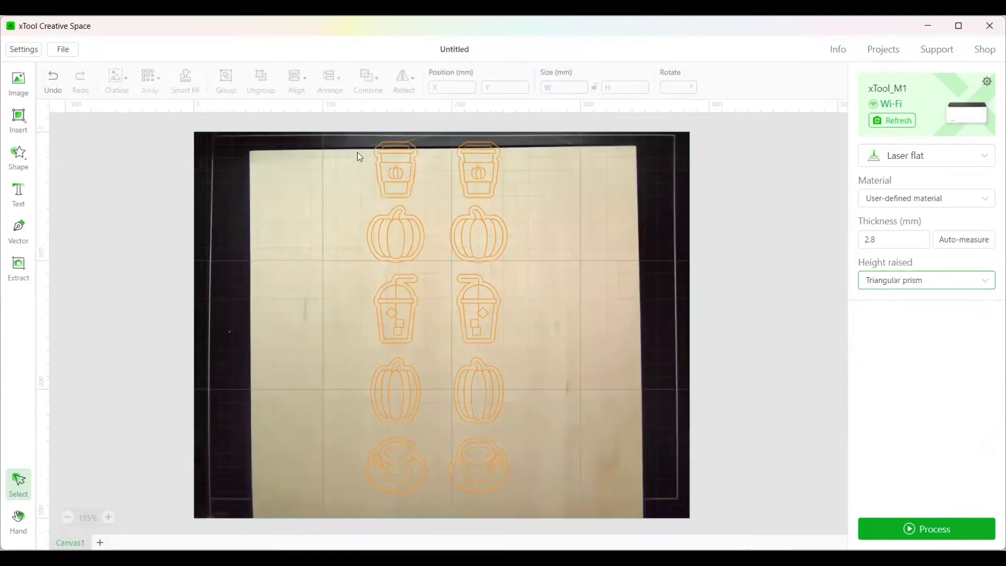
- Shrink all the designs to about 103 by 253 mm and position them fully on the wood sheet at about X 141, Y 33
{"action": "left_click_drag", "start_coordinate": [357, 148], "coordinate": [537, 517]}
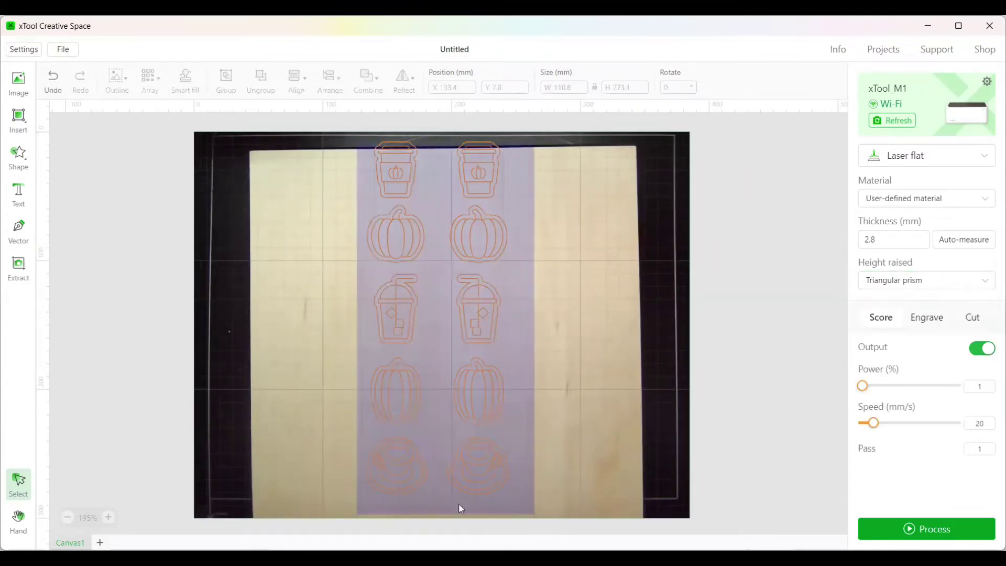
{"action": "left_click_drag", "start_coordinate": [367, 492], "coordinate": [375, 466]}
{"action": "left_click_drag", "start_coordinate": [412, 378], "coordinate": [407, 407]}
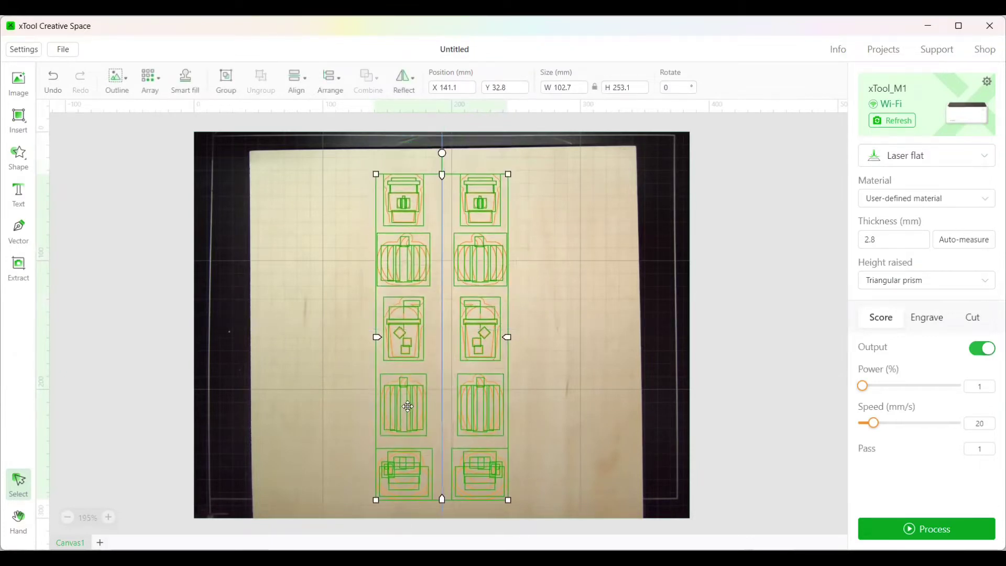
{"action": "left_click", "coordinate": [670, 439]}
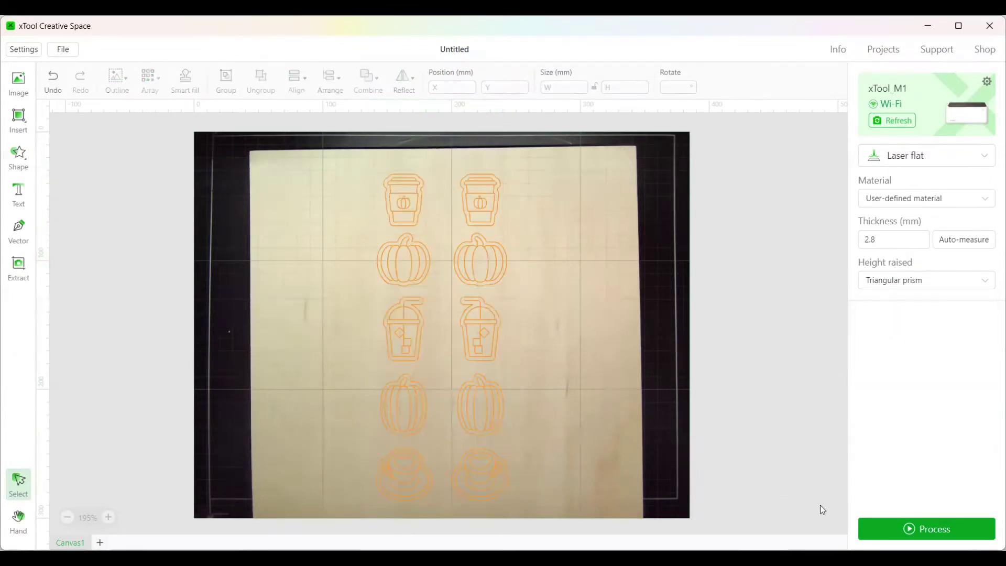
- Preview the processing job with all shapes on score, and return to the canvas
{"action": "left_click", "coordinate": [914, 530]}
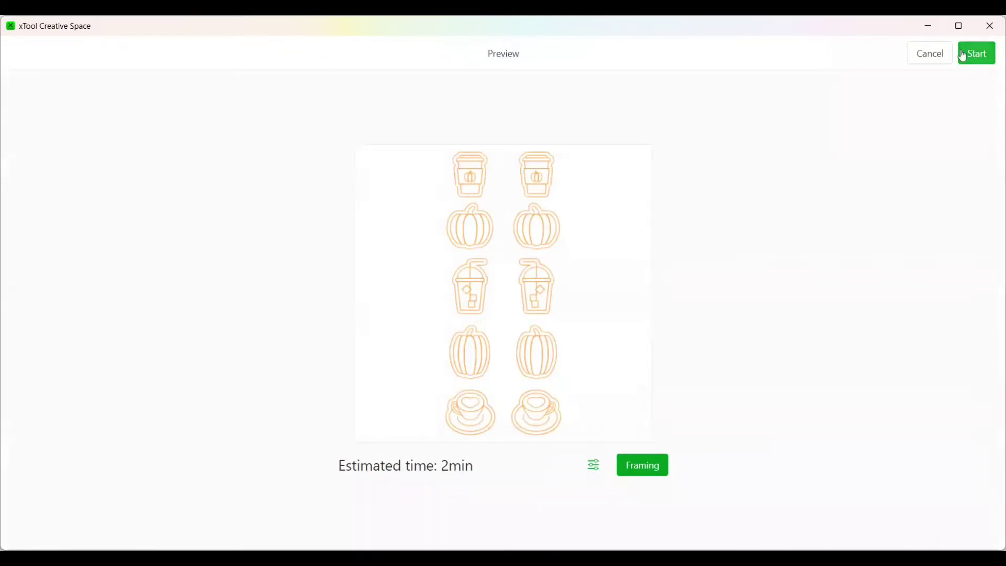
{"action": "left_click", "coordinate": [939, 57]}
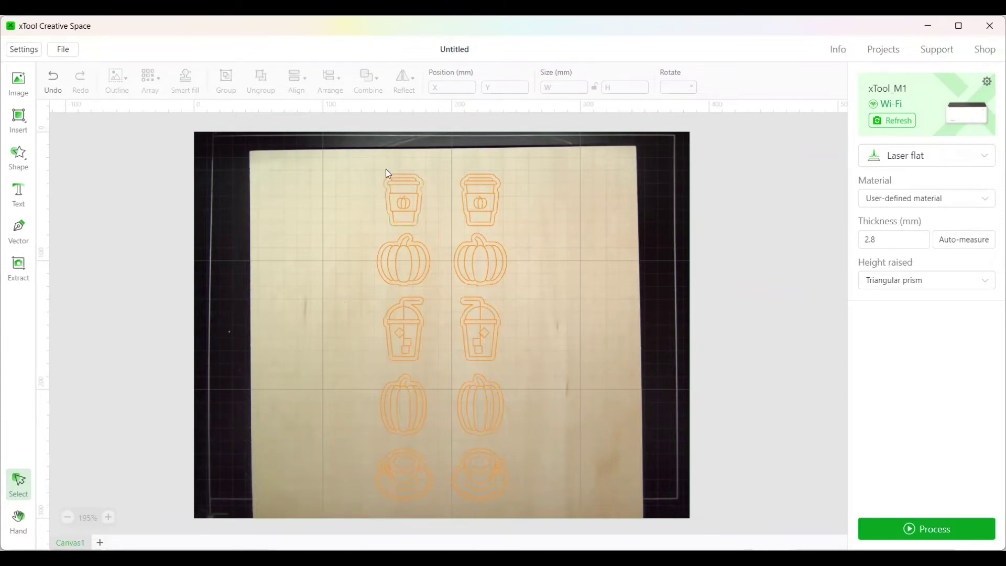
- Select all the cup and pumpkin designs on the wood sheet
{"action": "left_click_drag", "start_coordinate": [376, 159], "coordinate": [523, 502]}
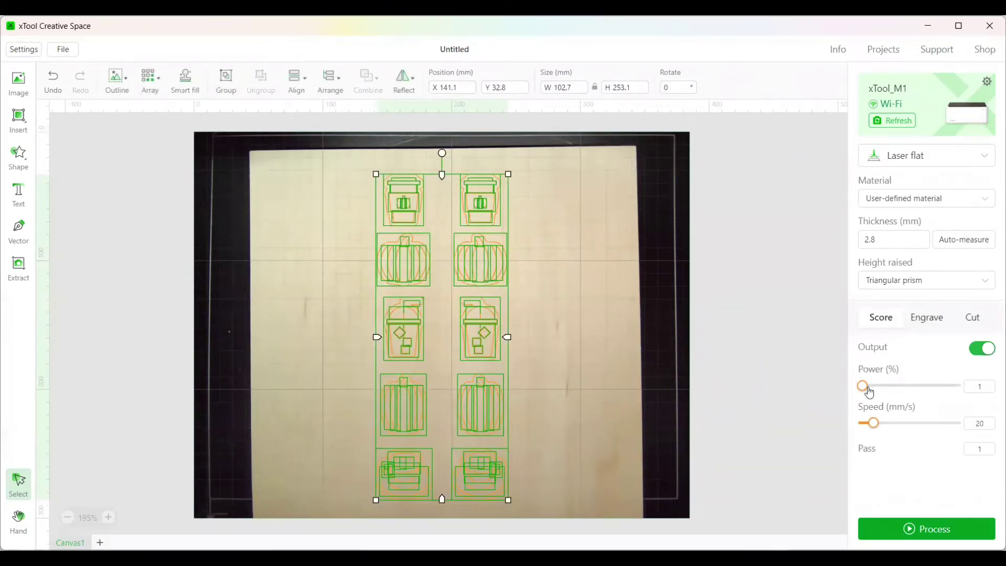
{"action": "left_click", "coordinate": [980, 452]}
{"action": "key", "text": "Return"}
- Switch to the M1 materials settings PDF in Adobe Acrobat Reader and look up the 3 mm basswood plywood laser settings
{"action": "key", "text": "alt+Tab"}
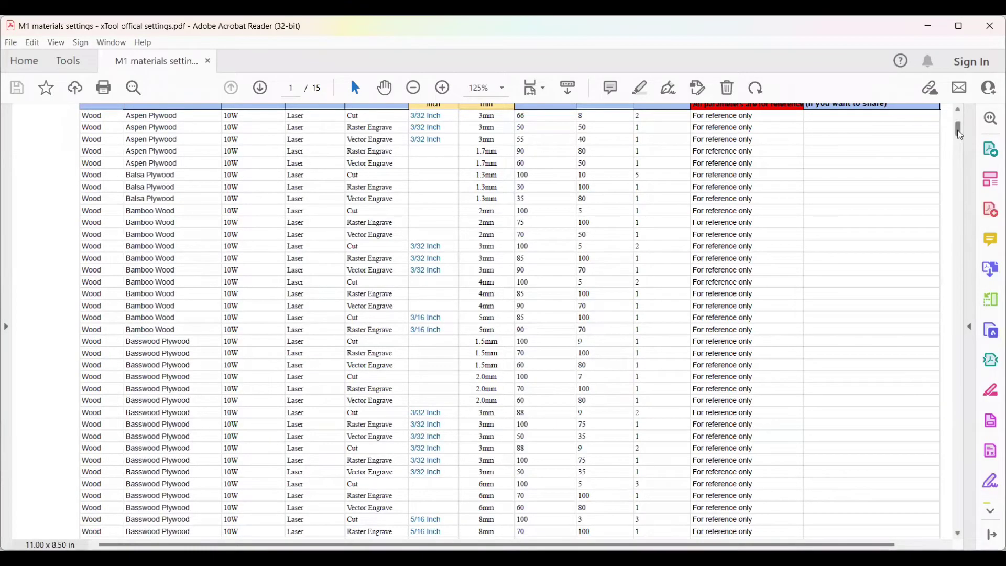
{"action": "mouse_move", "coordinate": [960, 136]}
{"action": "left_mouse_down"}
{"action": "mouse_move", "coordinate": [960, 126]}
{"action": "mouse_move", "coordinate": [963, 139]}
{"action": "left_mouse_up"}
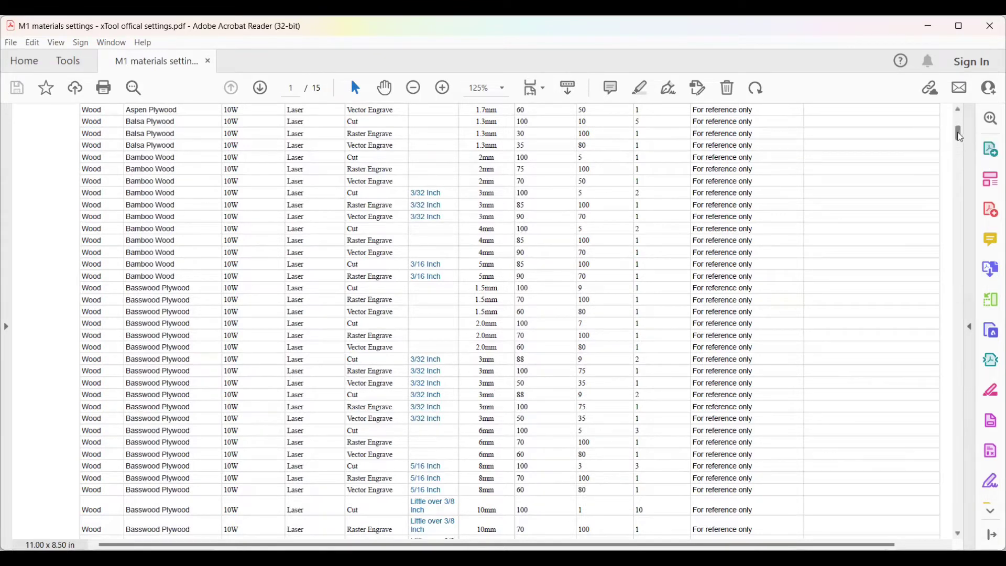
{"action": "mouse_move", "coordinate": [961, 136]}
{"action": "left_mouse_down"}
{"action": "mouse_move", "coordinate": [959, 113]}
{"action": "mouse_move", "coordinate": [958, 139]}
{"action": "left_mouse_up"}
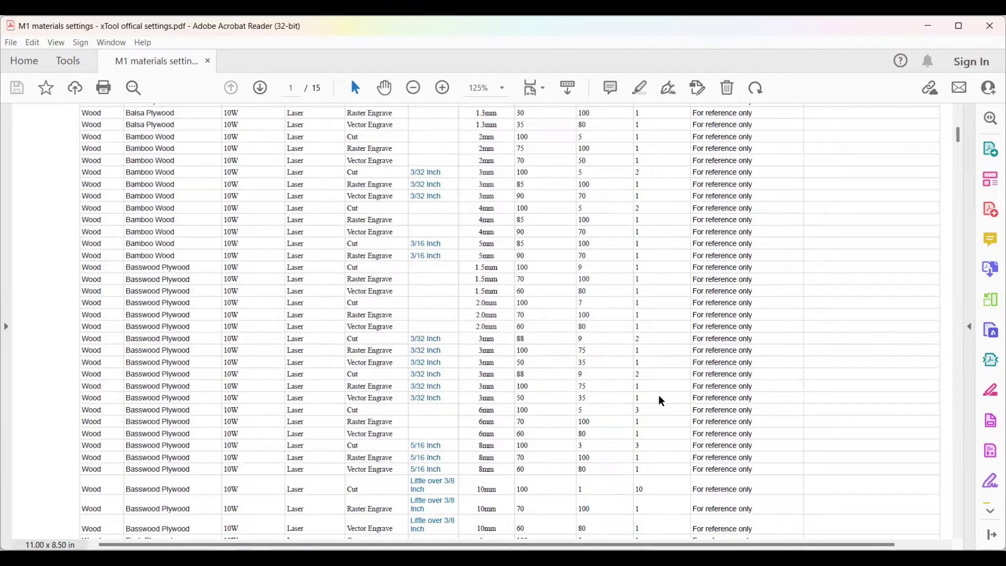
{"action": "left_click", "coordinate": [934, 25]}
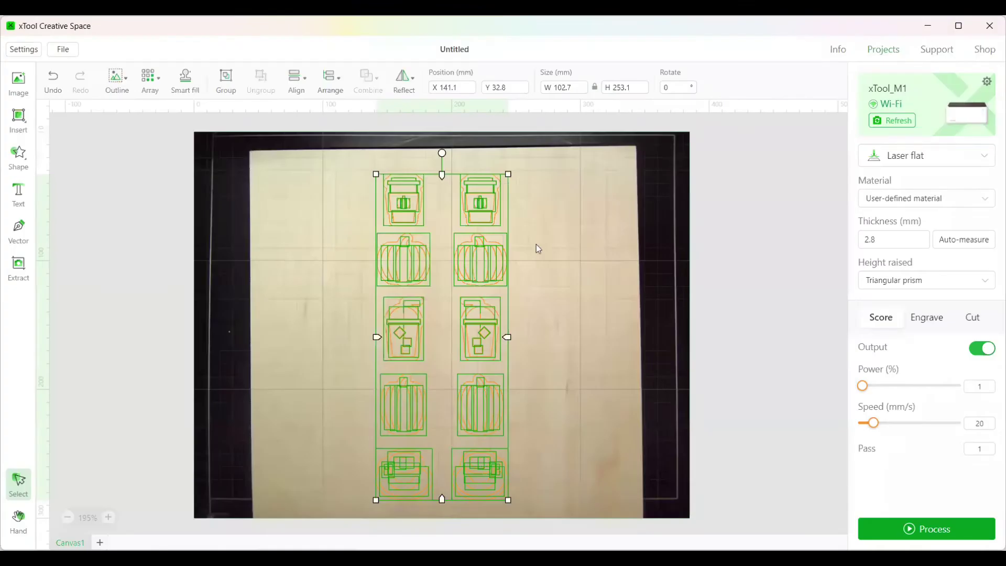
- Set the score power to 50% and speed to 35 mm/s for all the selected designs in xTool Creative Space
{"action": "left_click", "coordinate": [990, 387]}
{"action": "type", "text": "50"}
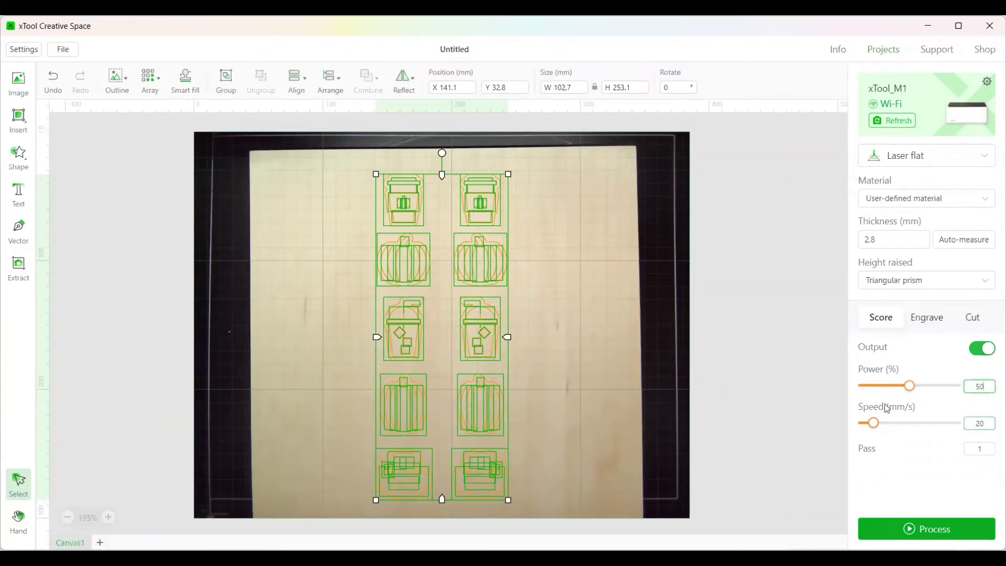
{"action": "key", "text": "Tab"}
{"action": "type", "text": "35"}
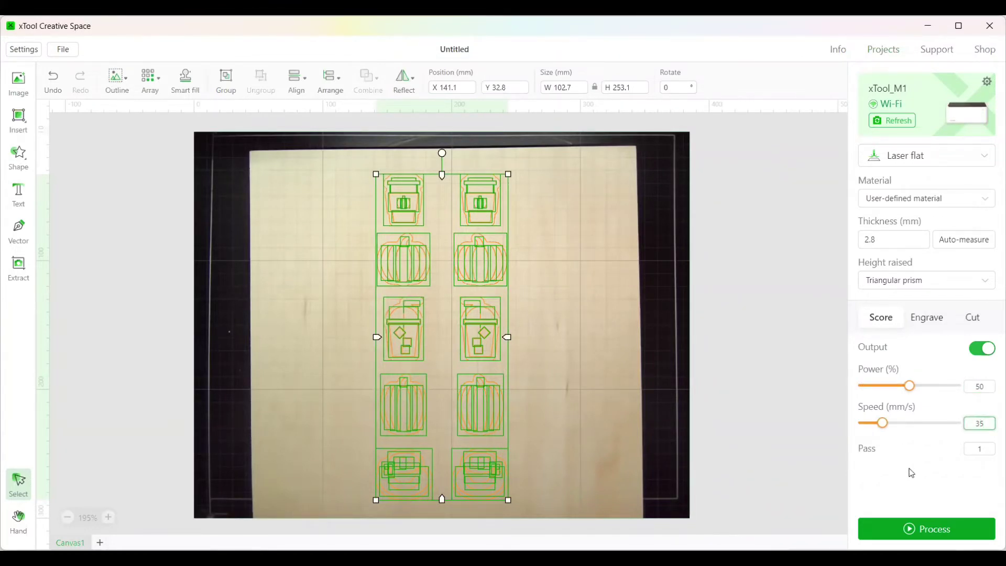
{"action": "key", "text": "Return"}
{"action": "left_click", "coordinate": [605, 396]}
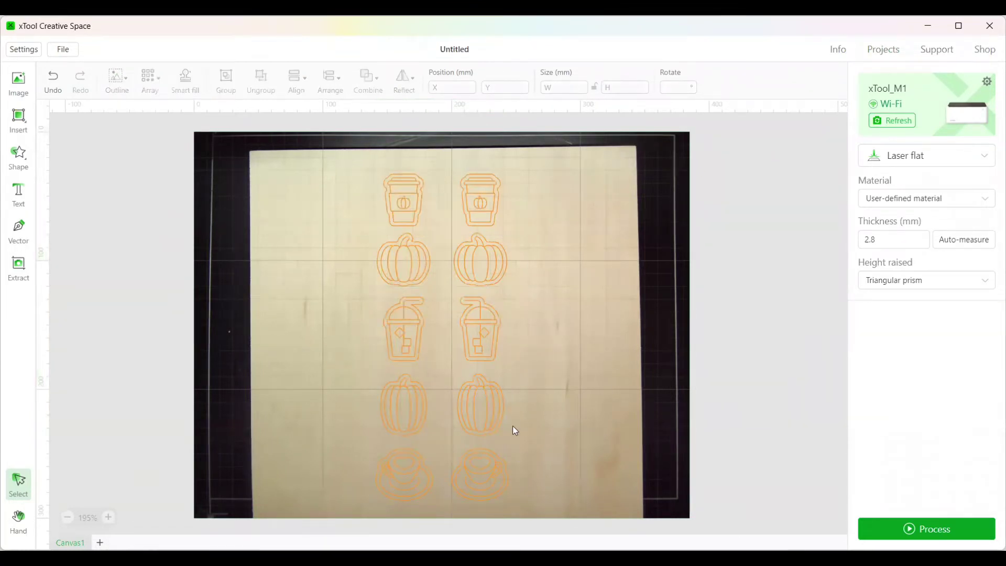
- Set the outer outlines of both takeaway cups, both upper pumpkins, the right iced drink, lower-left pumpkin and right teacup to Cut, 100% power, 5 mm/s
{"action": "left_click", "coordinate": [404, 224]}
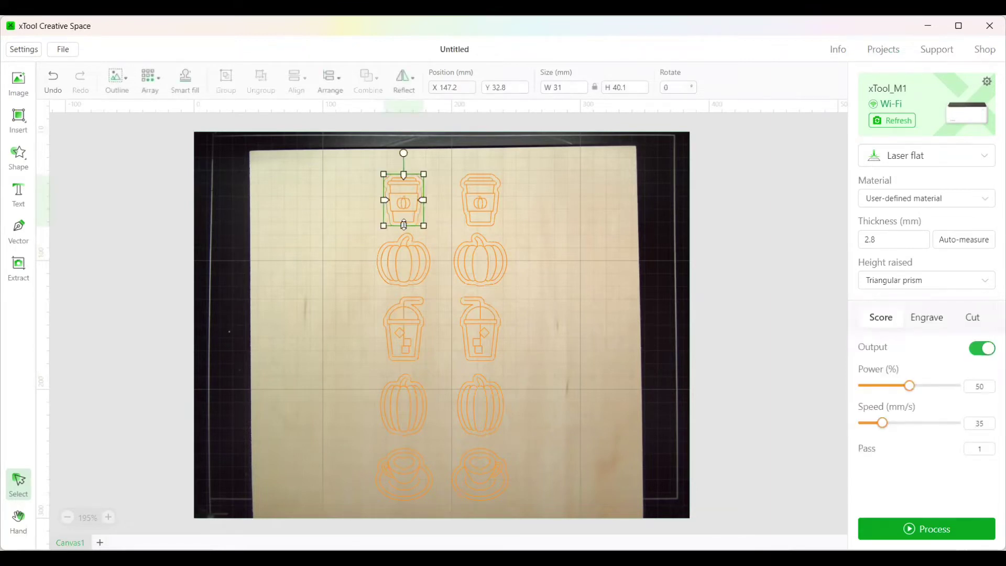
{"action": "left_click", "coordinate": [470, 225], "text": "shift"}
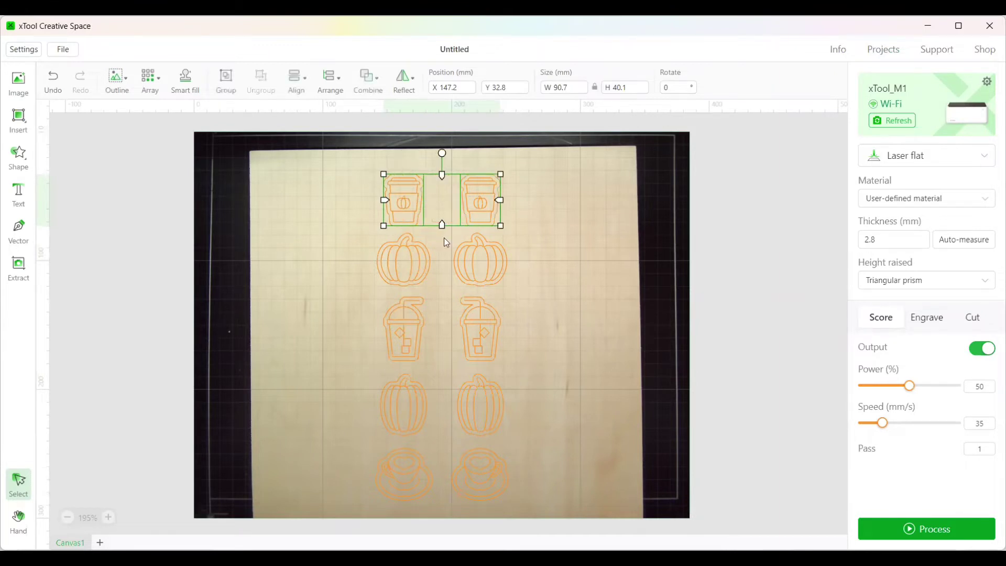
{"action": "left_click", "coordinate": [418, 282], "text": "shift"}
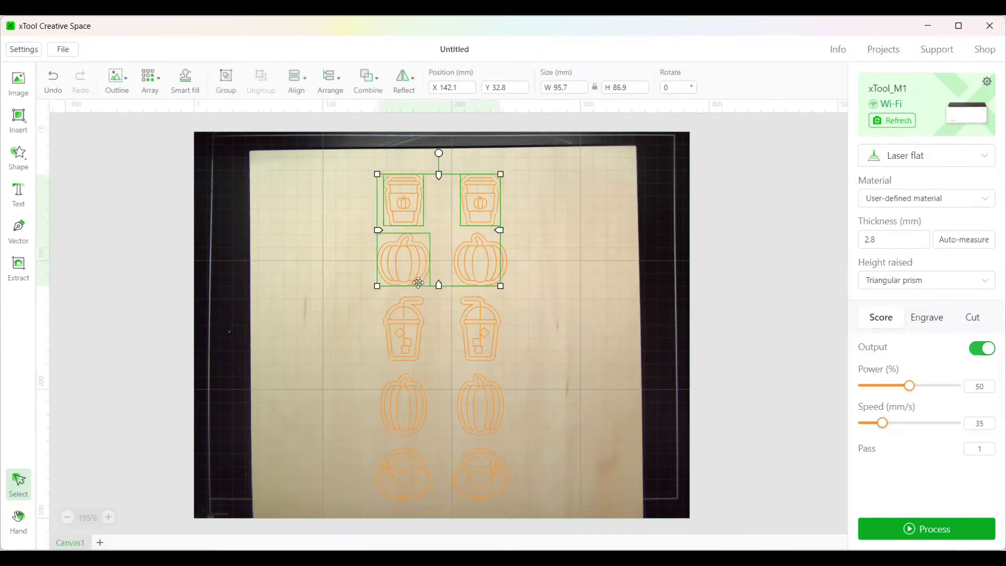
{"action": "left_click", "coordinate": [507, 270], "text": "shift"}
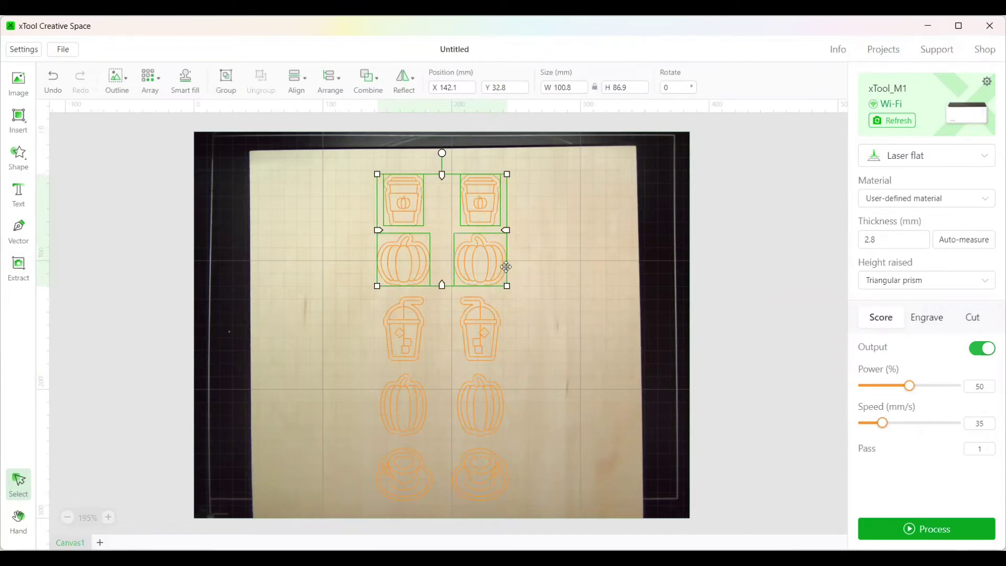
{"action": "left_click", "coordinate": [498, 322], "text": "shift"}
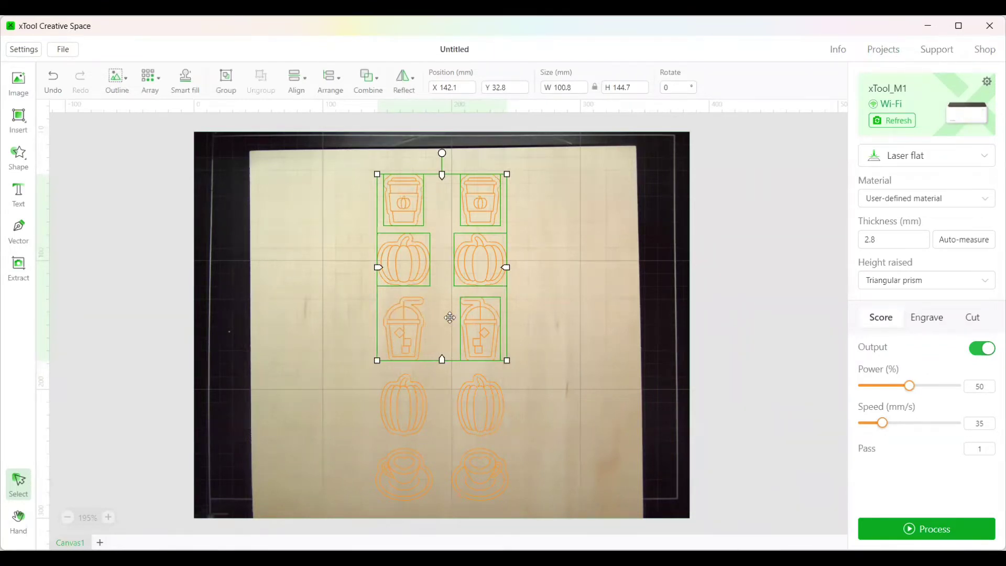
{"action": "left_click", "coordinate": [426, 393], "text": "shift"}
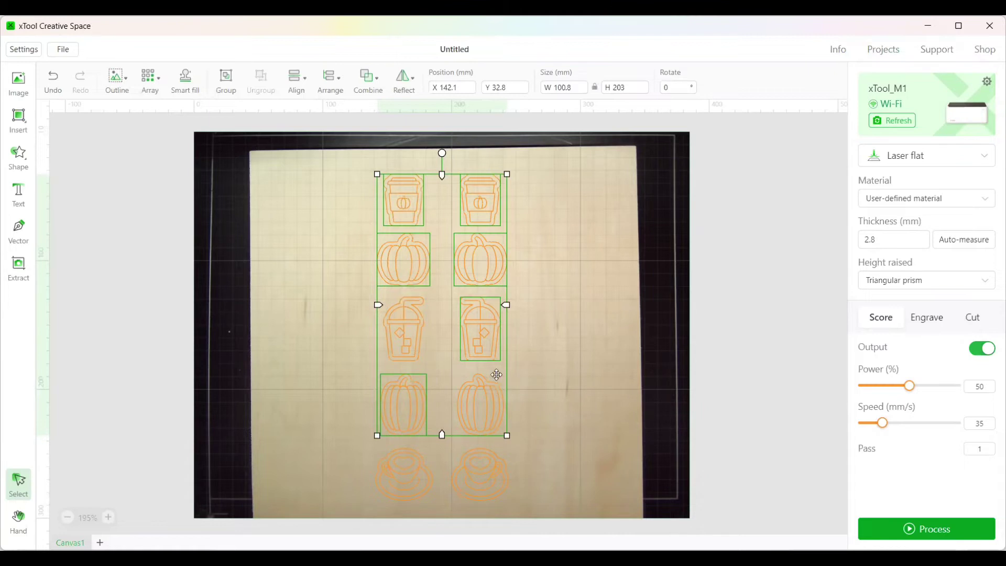
{"action": "left_click", "coordinate": [495, 452], "text": "shift"}
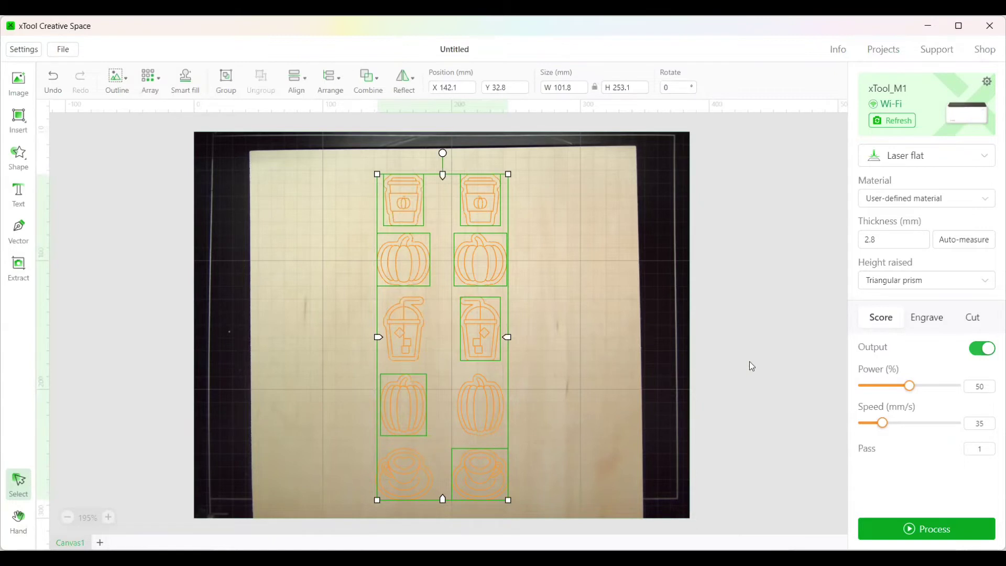
{"action": "left_click", "coordinate": [975, 319]}
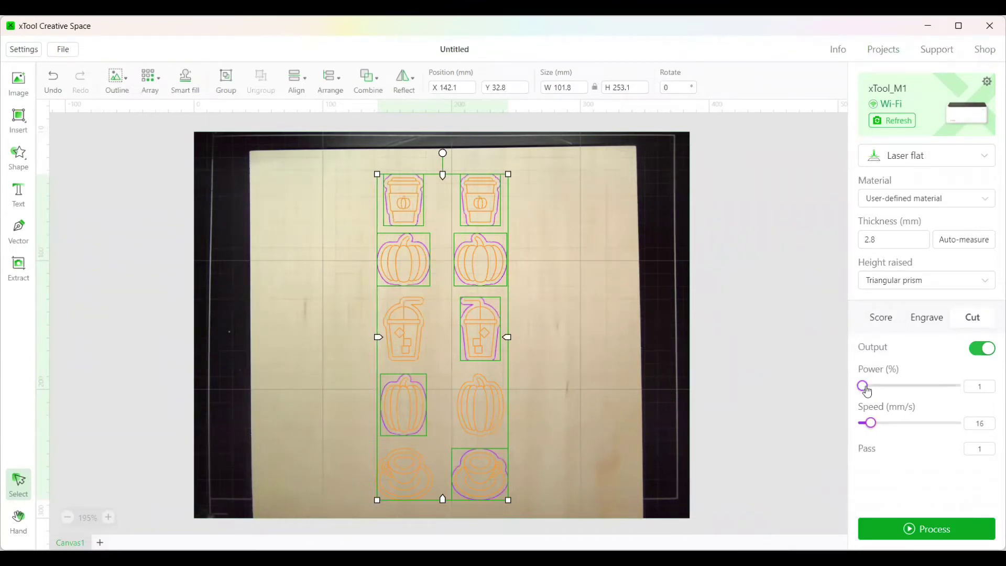
{"action": "left_click_drag", "start_coordinate": [866, 391], "coordinate": [963, 389]}
{"action": "key", "text": "BackSpace"}
{"action": "key", "text": "BackSpace"}
{"action": "type", "text": "5"}
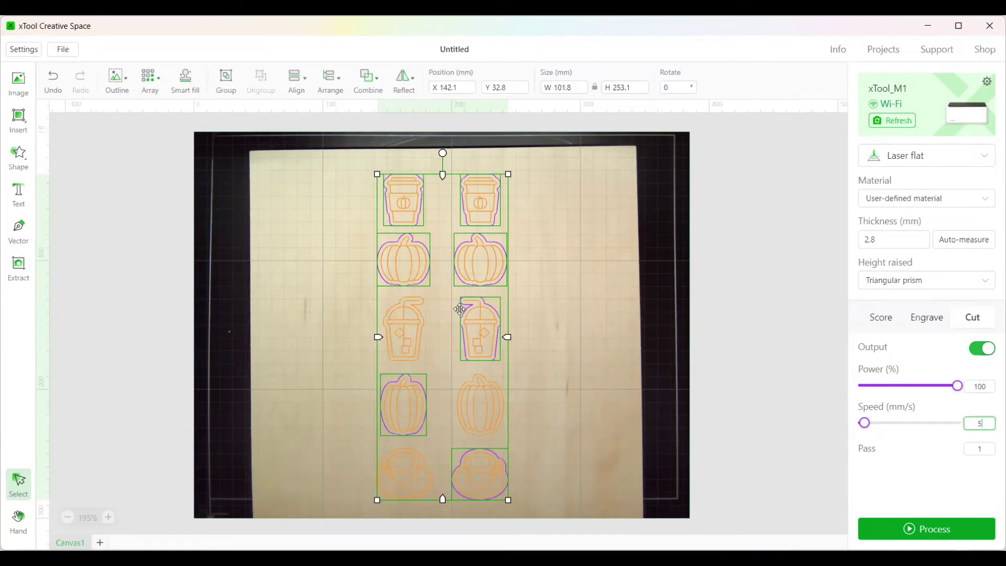
{"action": "left_click", "coordinate": [595, 462]}
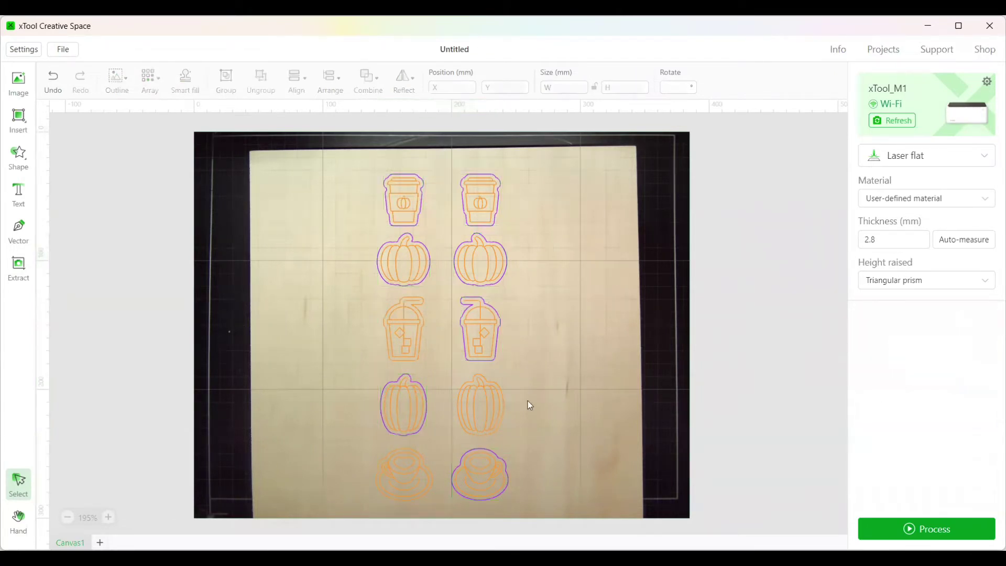
- Set the outer outlines of the left iced drink, lower-right pumpkin and left teacup to Cut at 100% power and 5 mm/s, and open the processing preview
{"action": "left_click", "coordinate": [418, 360]}
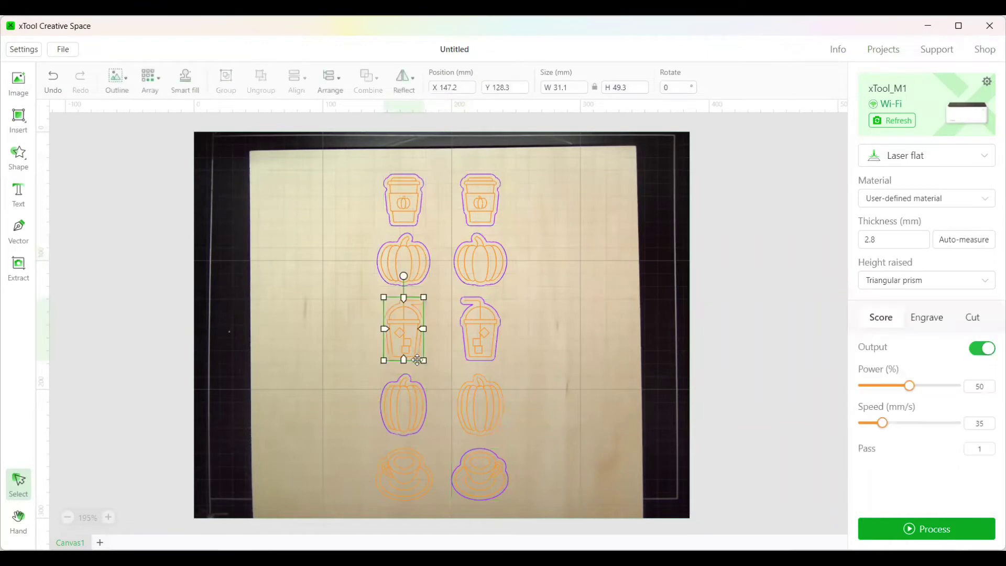
{"action": "left_click", "coordinate": [490, 436], "text": "shift"}
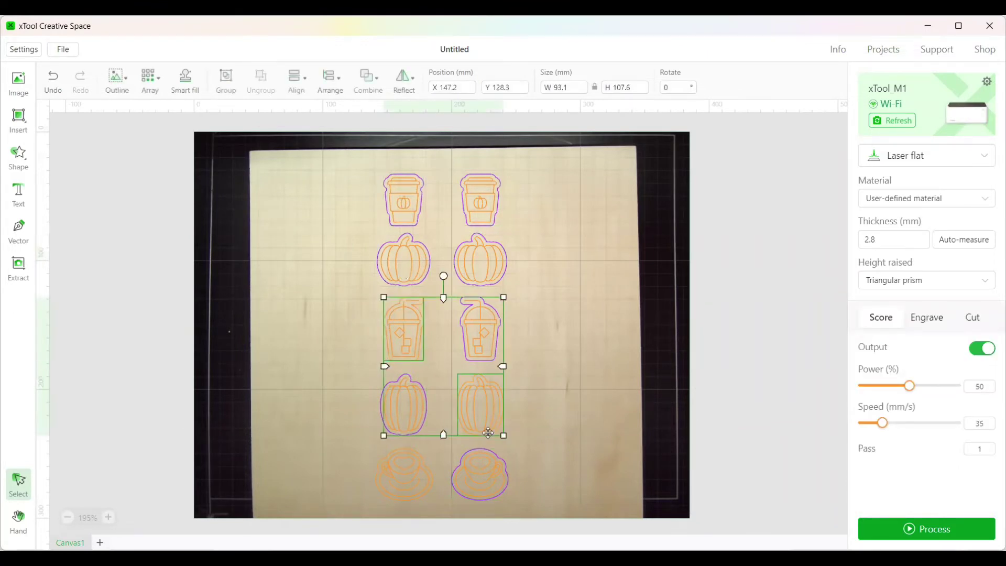
{"action": "left_click", "coordinate": [433, 483], "text": "shift"}
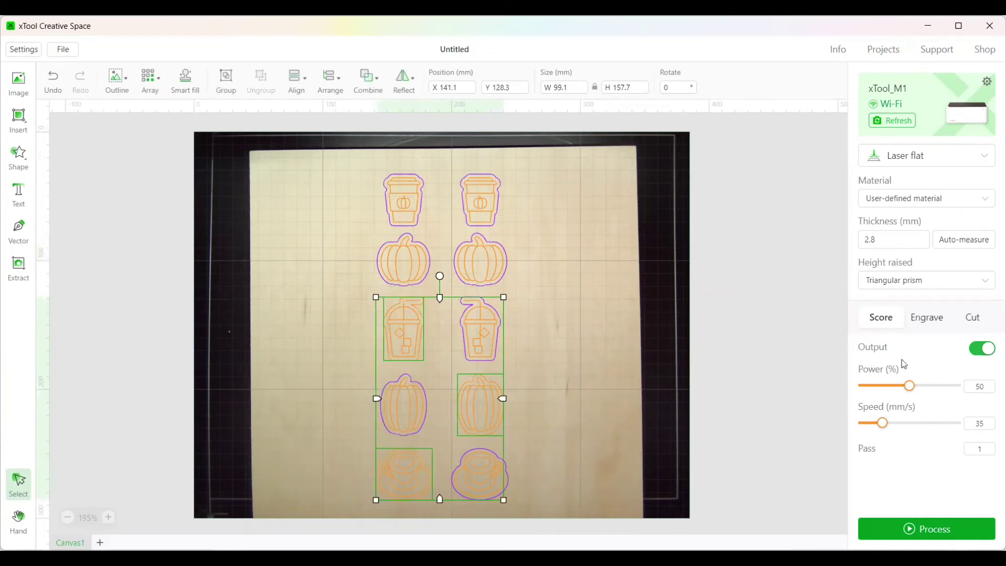
{"action": "left_click", "coordinate": [971, 318]}
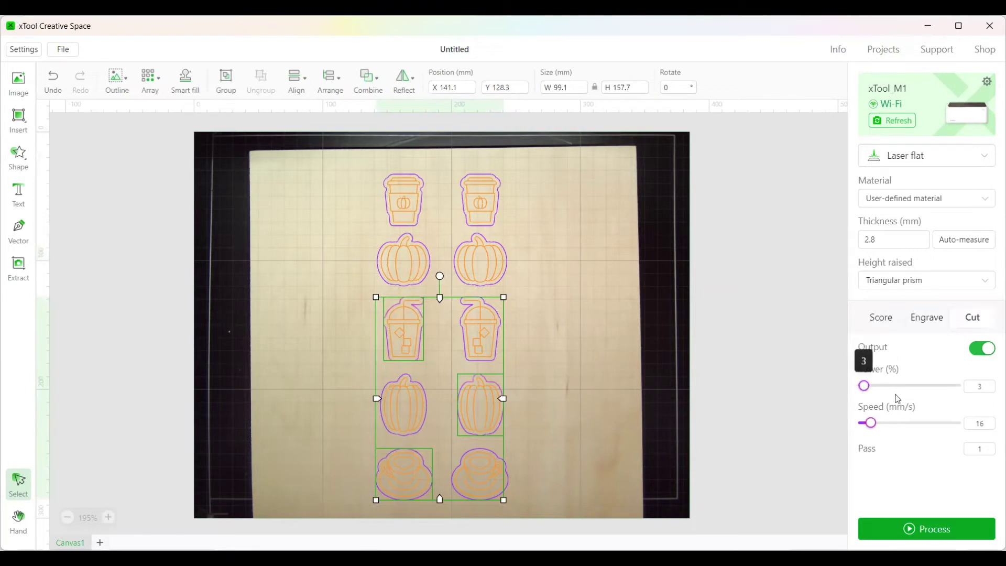
{"action": "left_click_drag", "start_coordinate": [864, 386], "coordinate": [958, 386]}
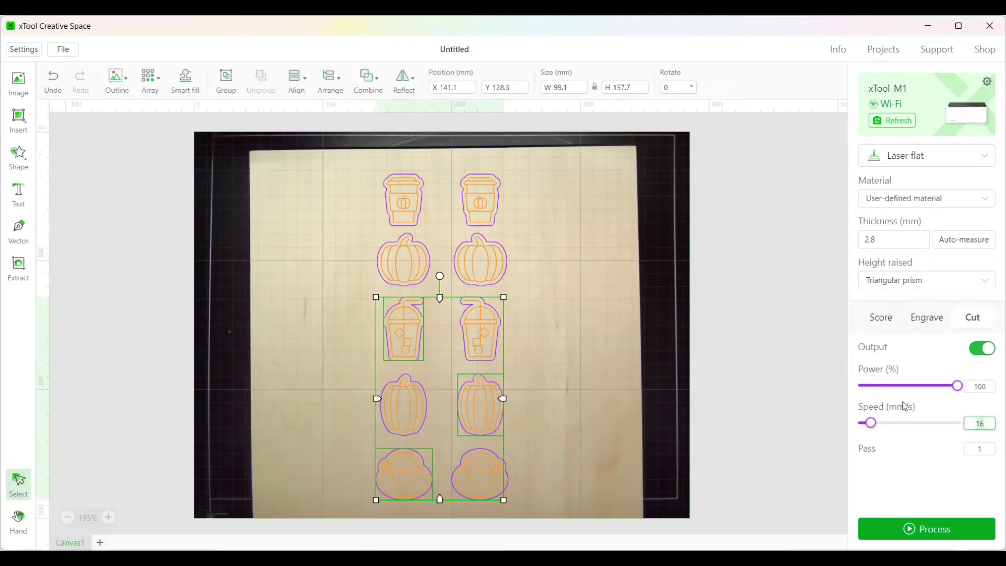
{"action": "type", "text": "5"}
{"action": "left_click", "coordinate": [925, 483]}
{"action": "left_click", "coordinate": [699, 452]}
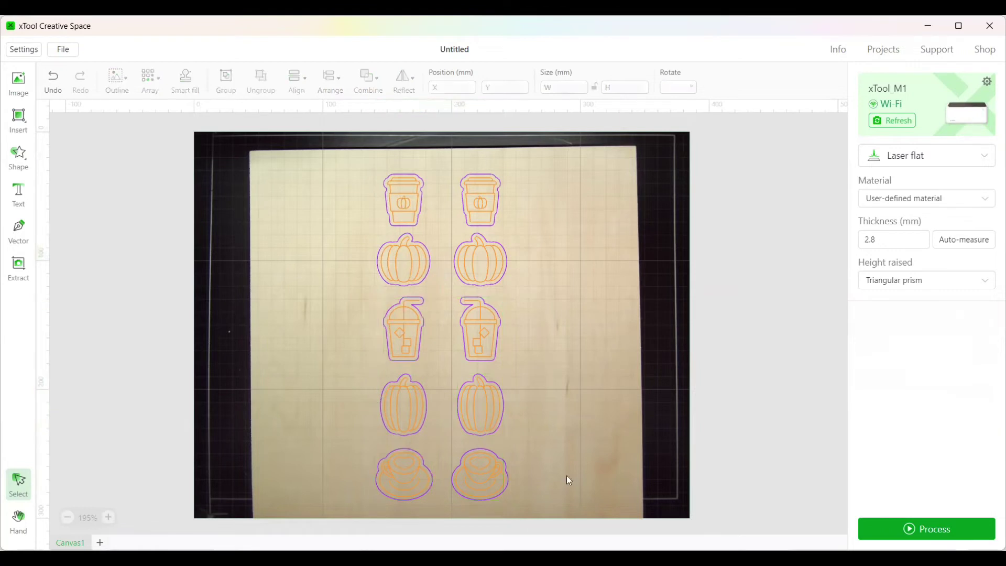
{"action": "left_click", "coordinate": [912, 534]}
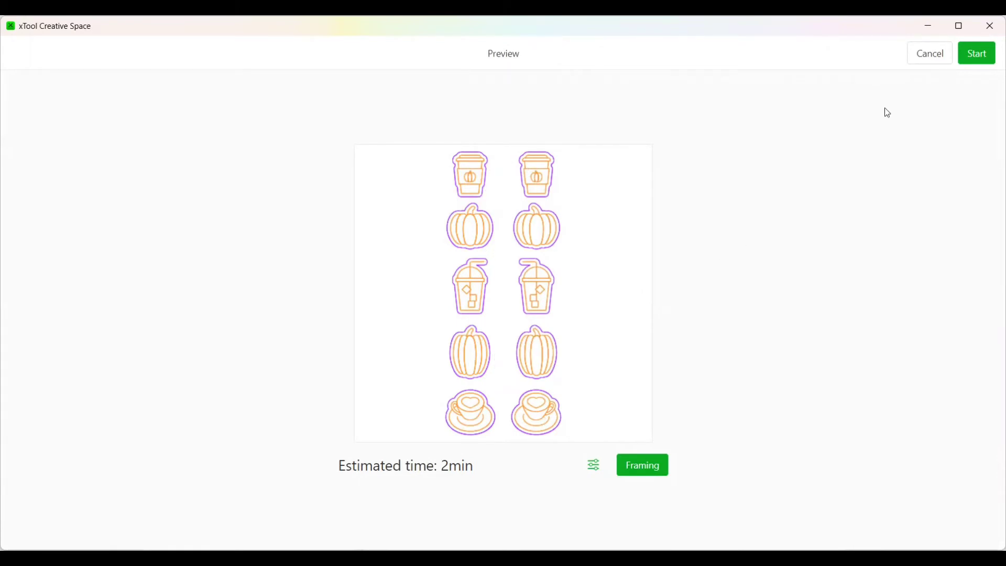
- Leave the preview, resize all the designs together to 37.2 × 91.7 mm and move them to the wood's upper-left corner, about X 50.5, Y 20.9
{"action": "left_click", "coordinate": [925, 59]}
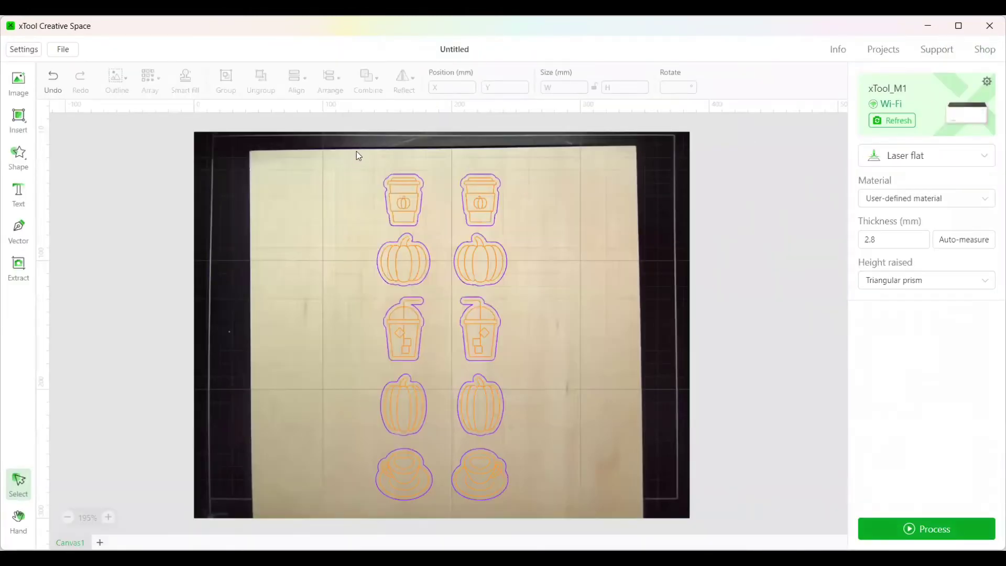
{"action": "left_click_drag", "start_coordinate": [356, 151], "coordinate": [536, 520]}
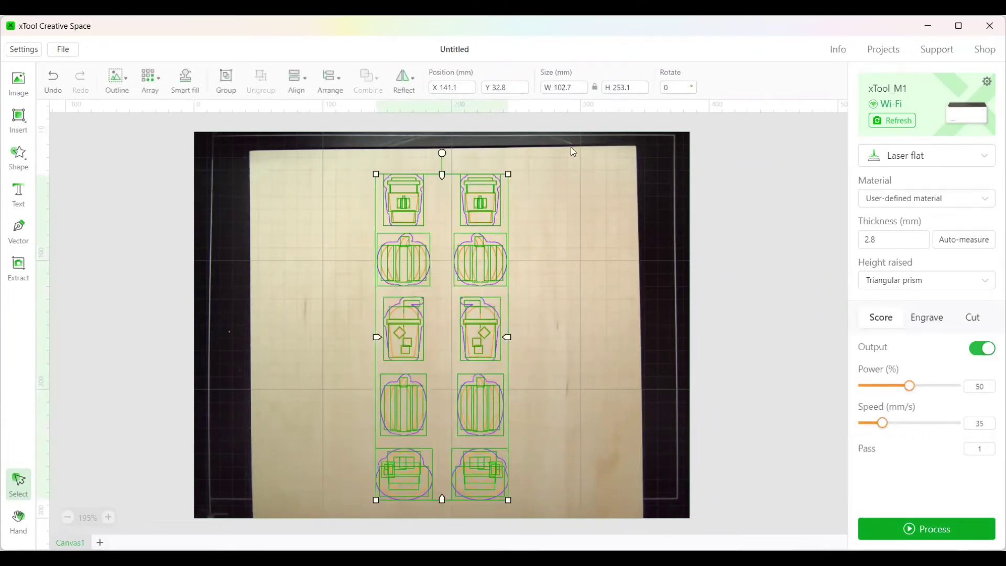
{"action": "left_click", "coordinate": [577, 87]}
{"action": "type", "text": "37.2"}
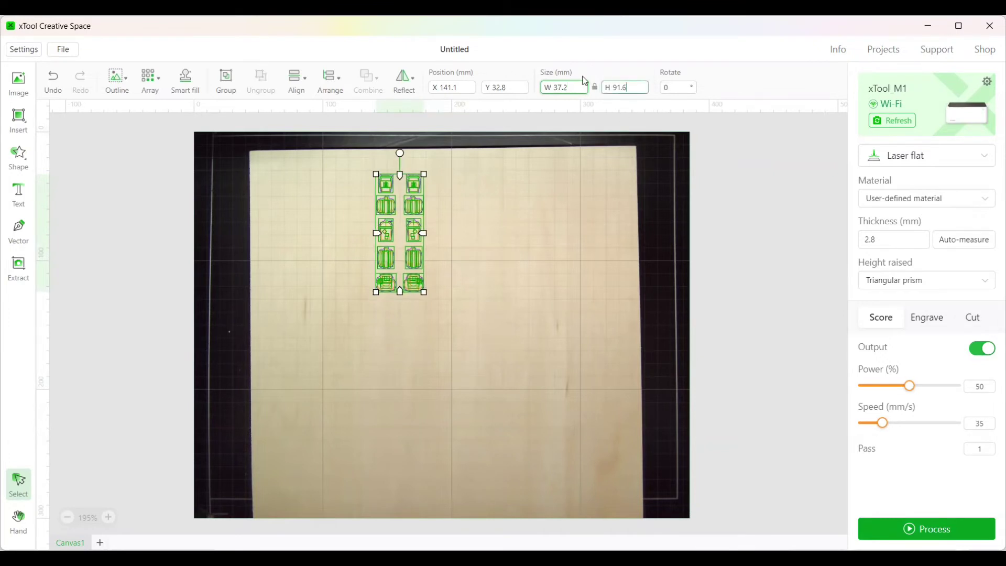
{"action": "key", "text": "Tab"}
{"action": "key", "text": "BackSpace"}
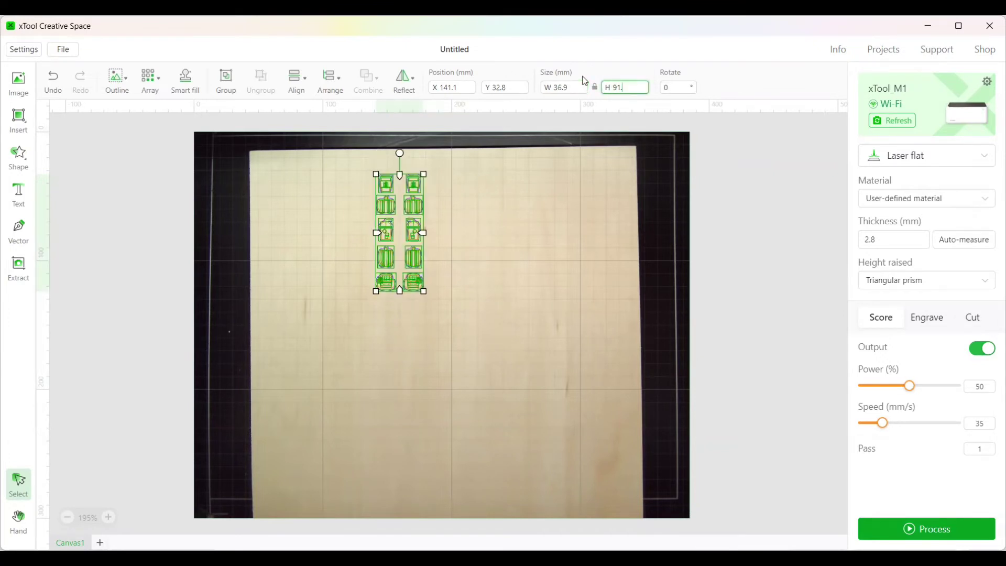
{"action": "type", "text": "7"}
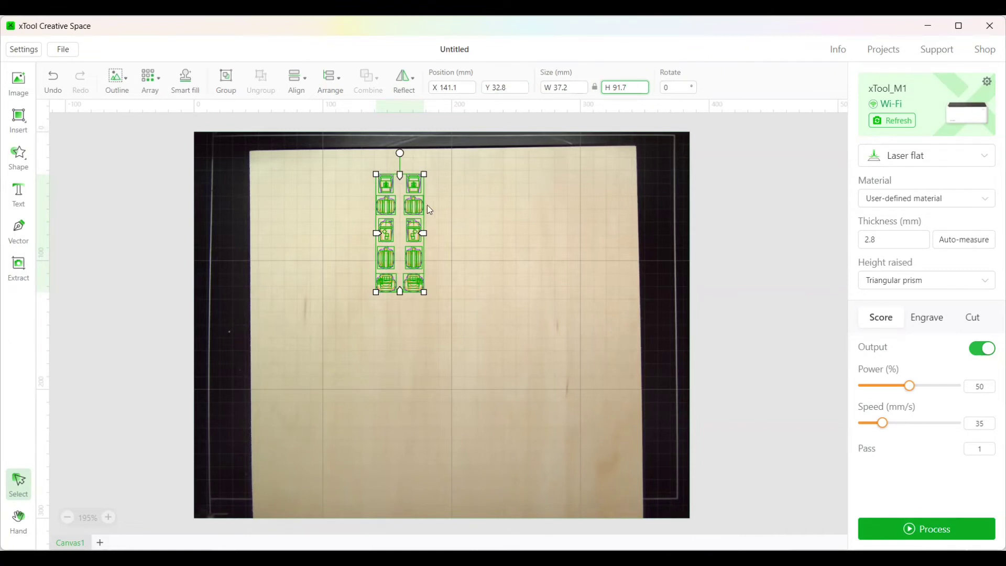
{"action": "left_click_drag", "start_coordinate": [395, 235], "coordinate": [289, 218]}
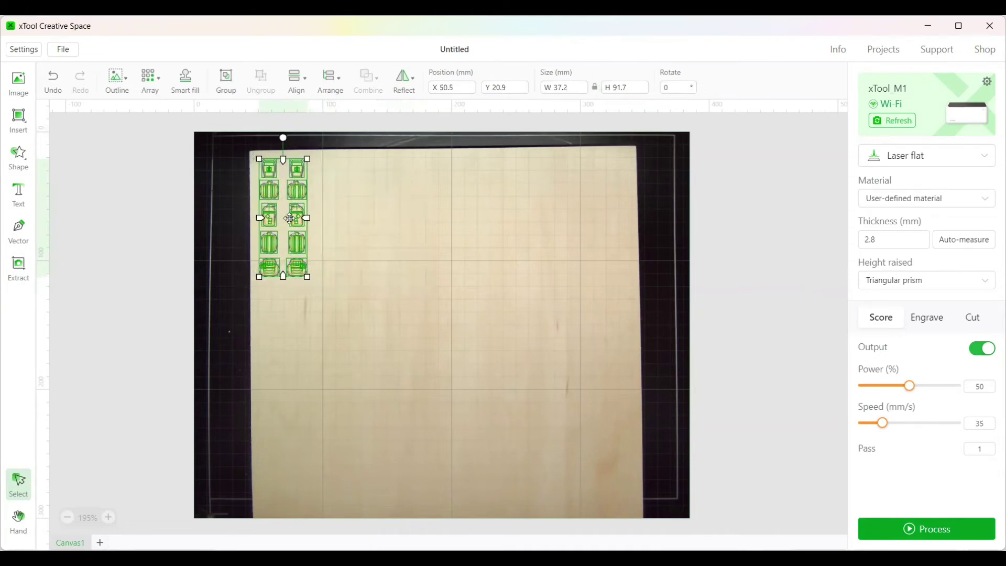
{"action": "left_click", "coordinate": [351, 259]}
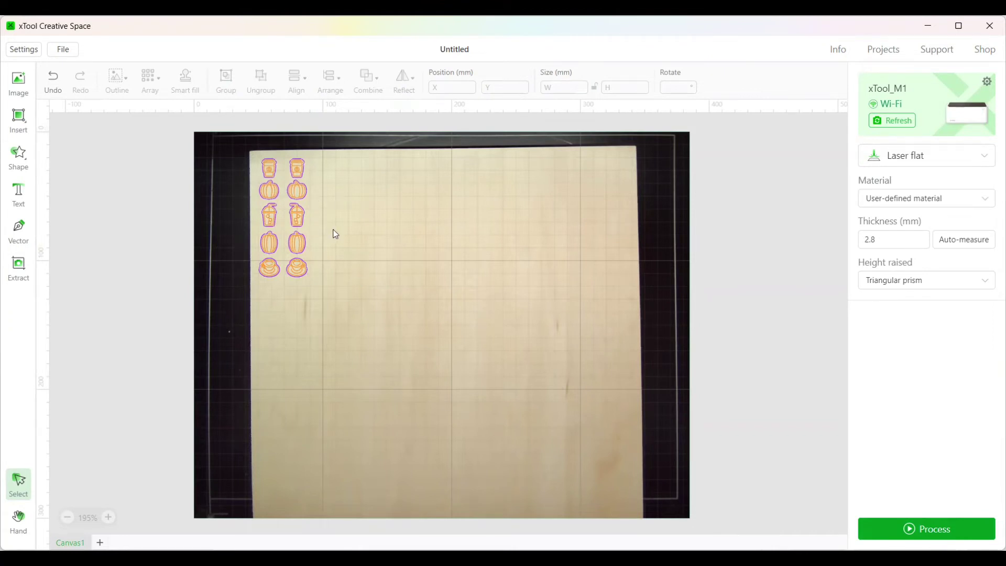
- Open the processing preview for the resized designs and start the laser job
{"action": "left_click", "coordinate": [904, 529]}
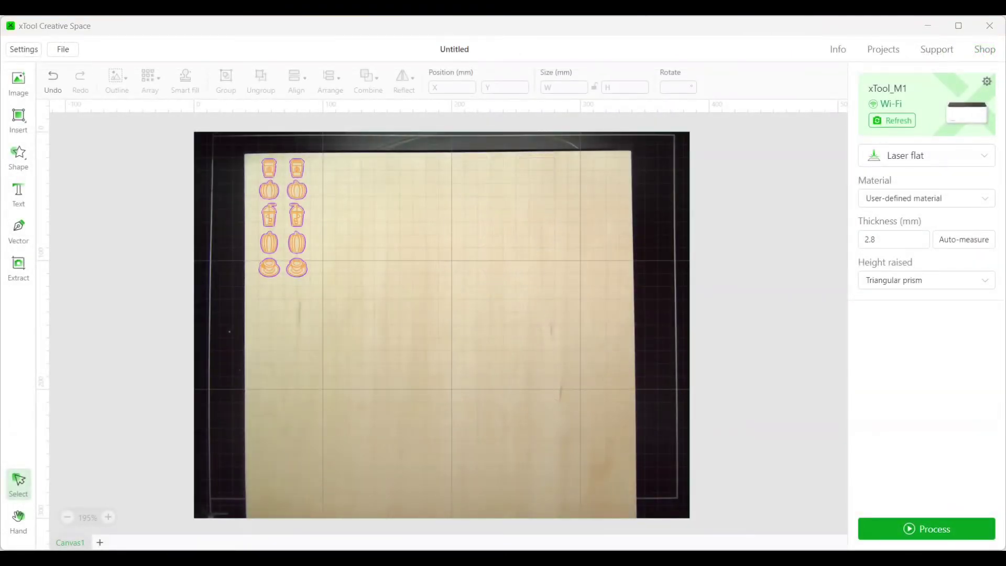
{"action": "left_click", "coordinate": [912, 531]}
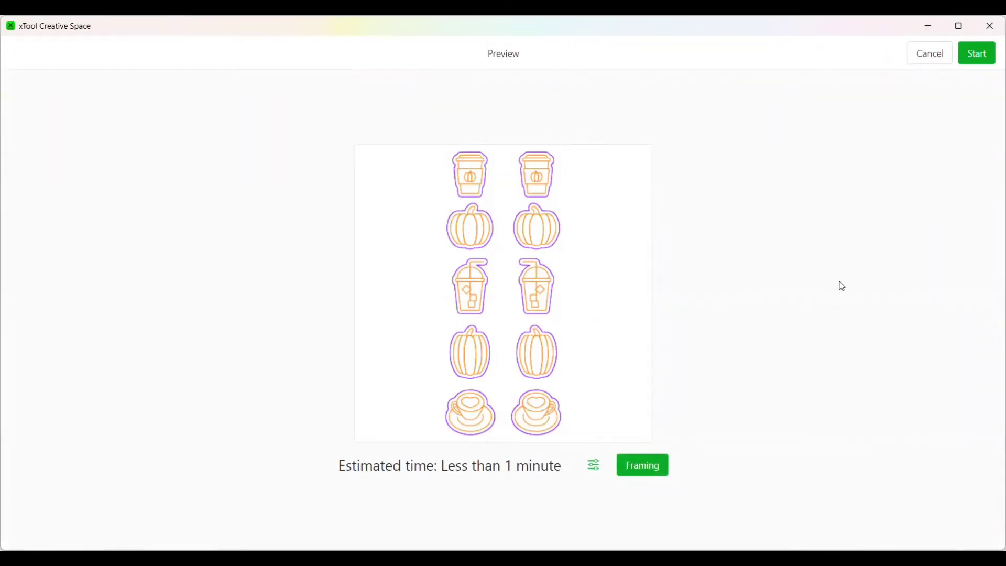
{"action": "left_click", "coordinate": [982, 62]}
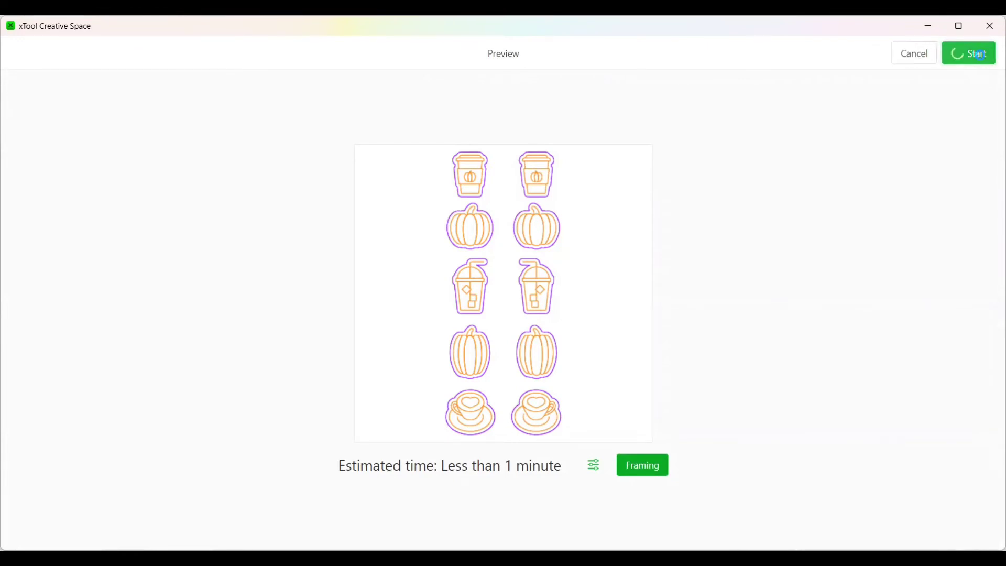